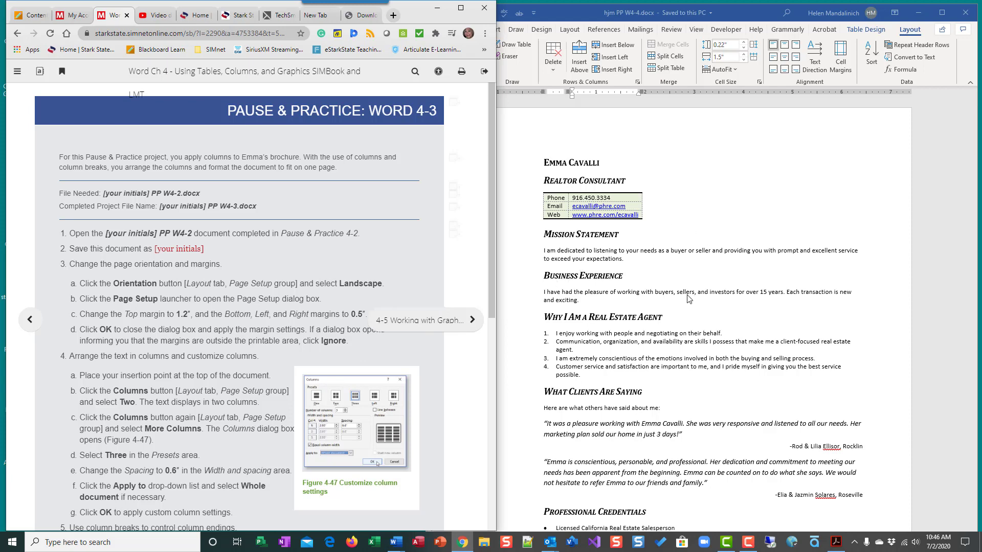
Page through the online textbook to review the Pause & Practice instructions for the columns exercise
scroll(249, 343, down, 3)
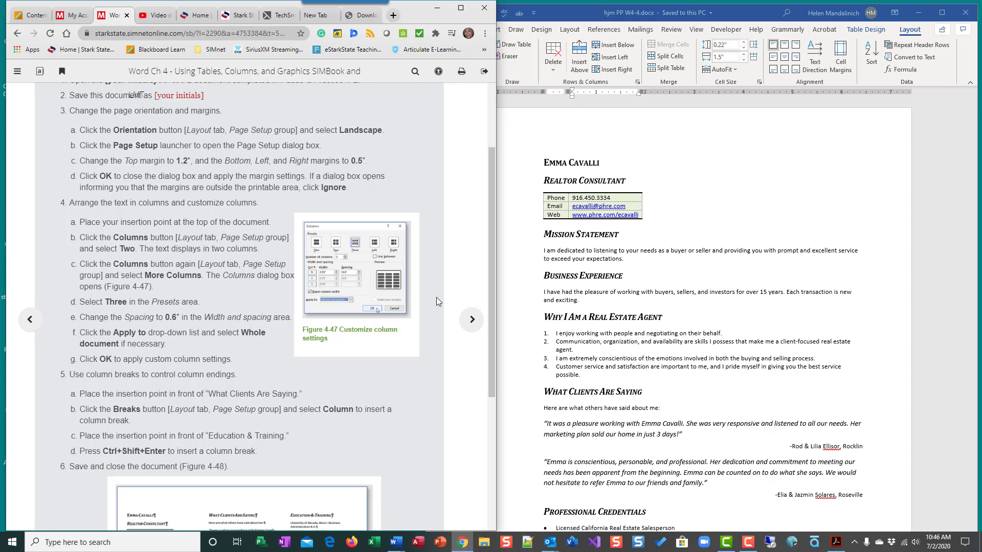
scroll(490, 205, down, 3)
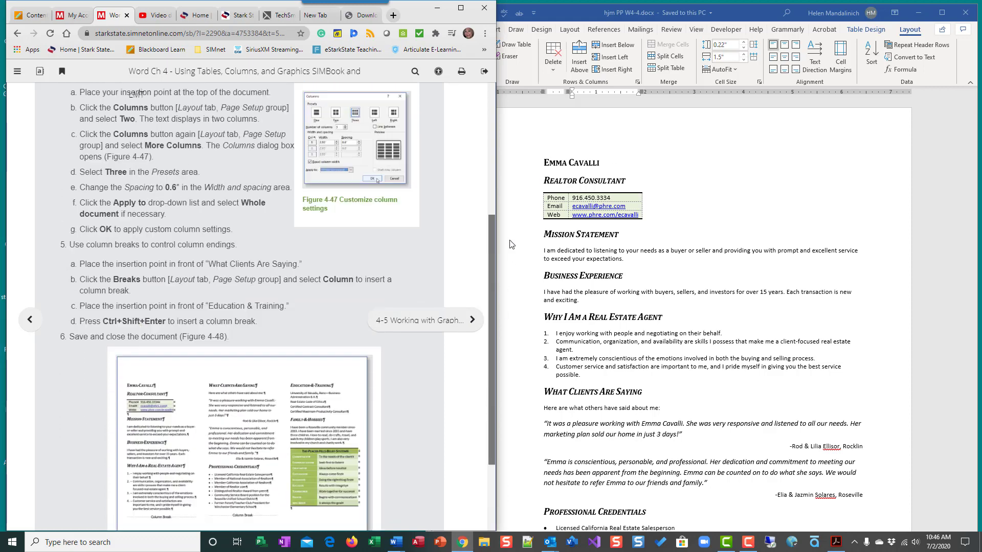
scroll(450, 266, up, 2)
click(429, 321)
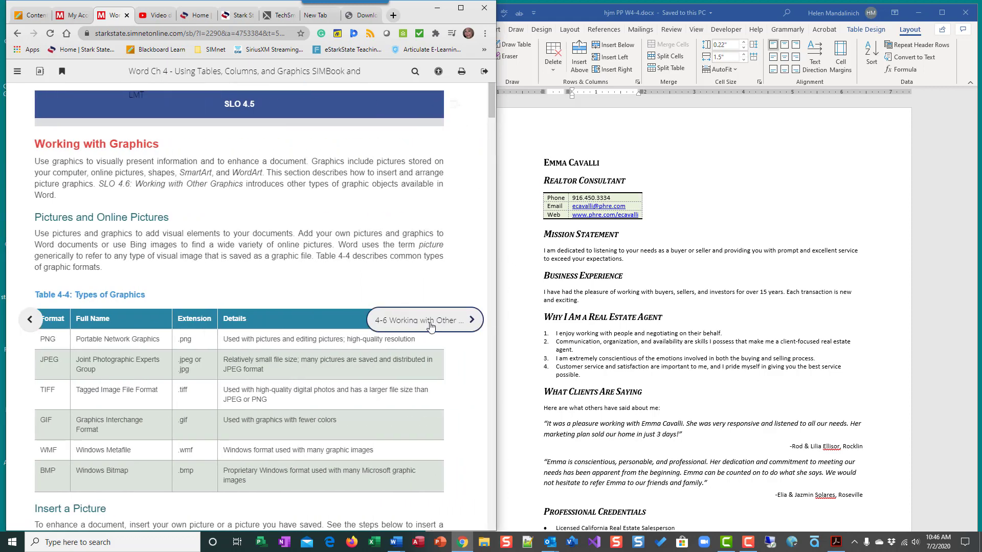
click(430, 322)
click(430, 322)
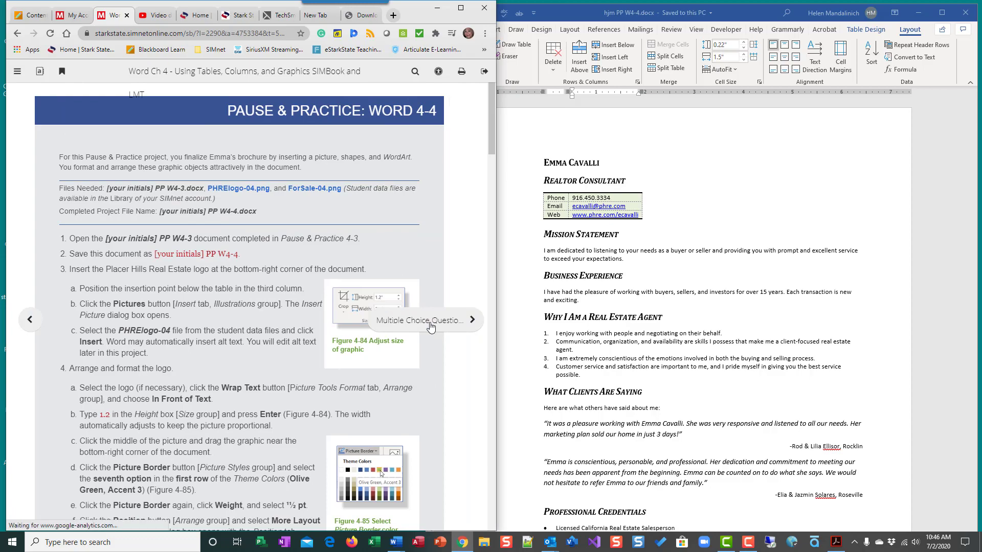
click(430, 322)
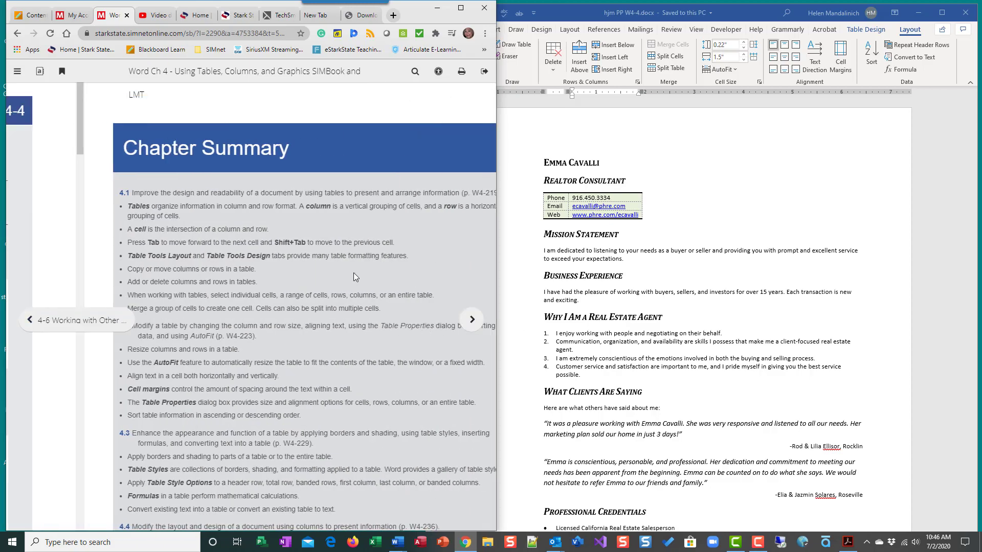
scroll(357, 276, down, 20)
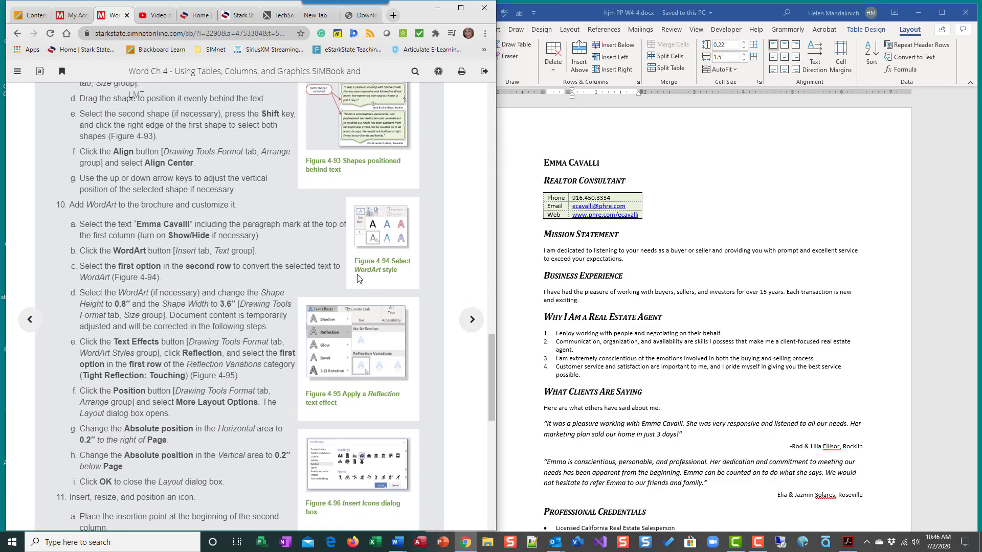
scroll(357, 277, down, 8)
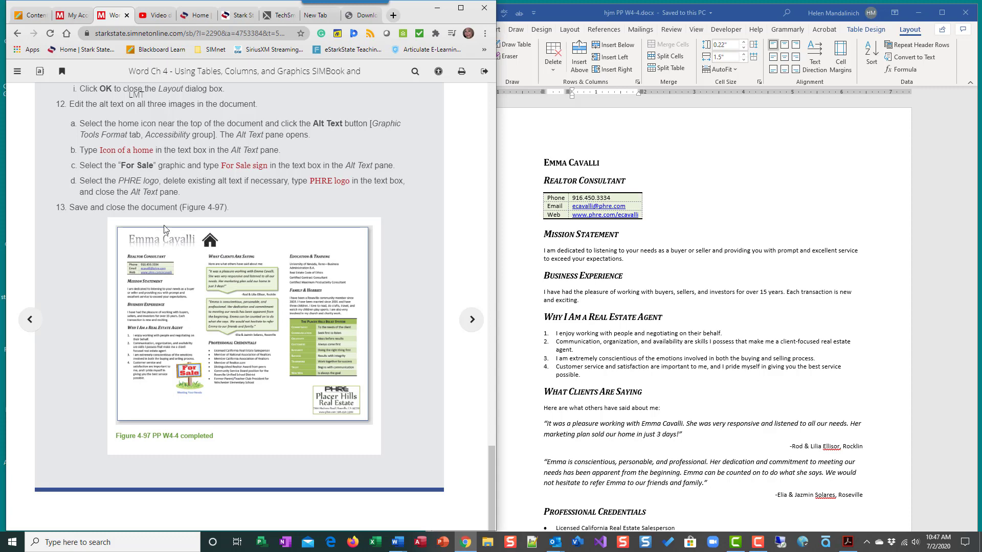
click(31, 321)
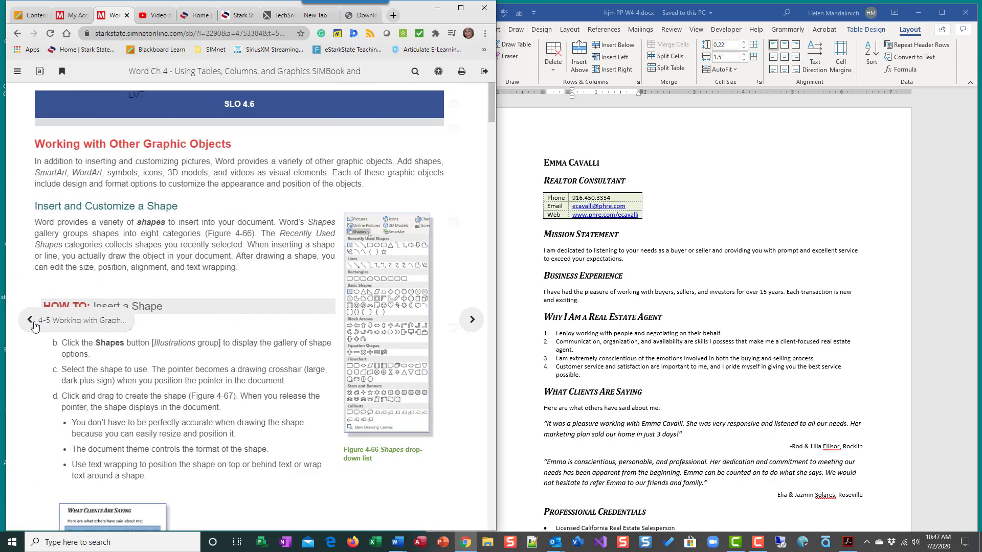
click(31, 321)
click(31, 321)
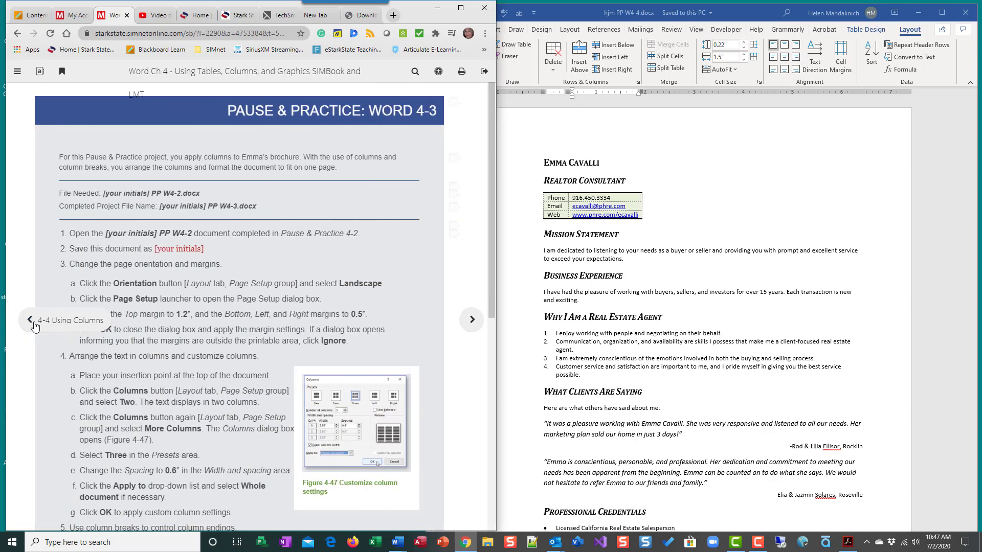
scroll(632, 348, down, 1)
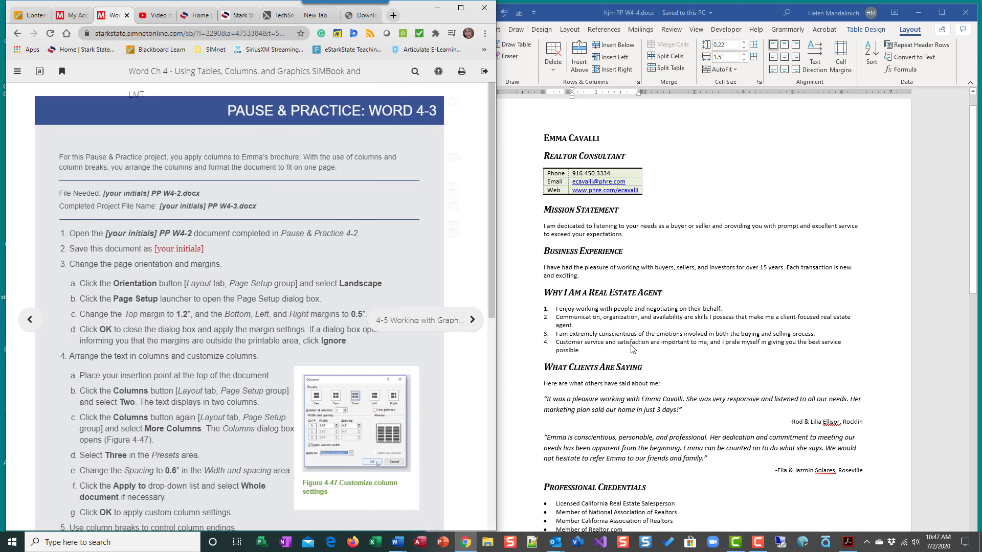
Change the document's page orientation to Landscape
click(678, 285)
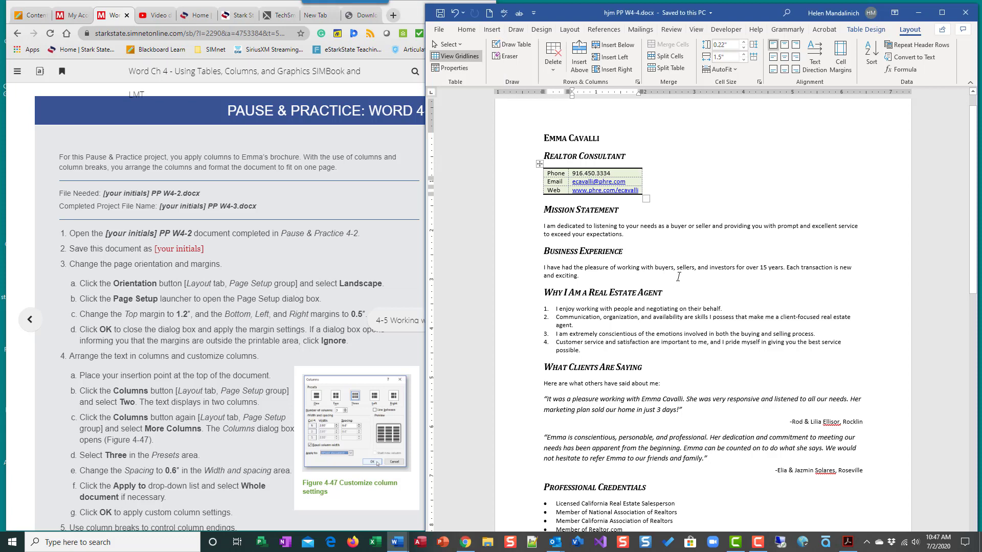
click(569, 29)
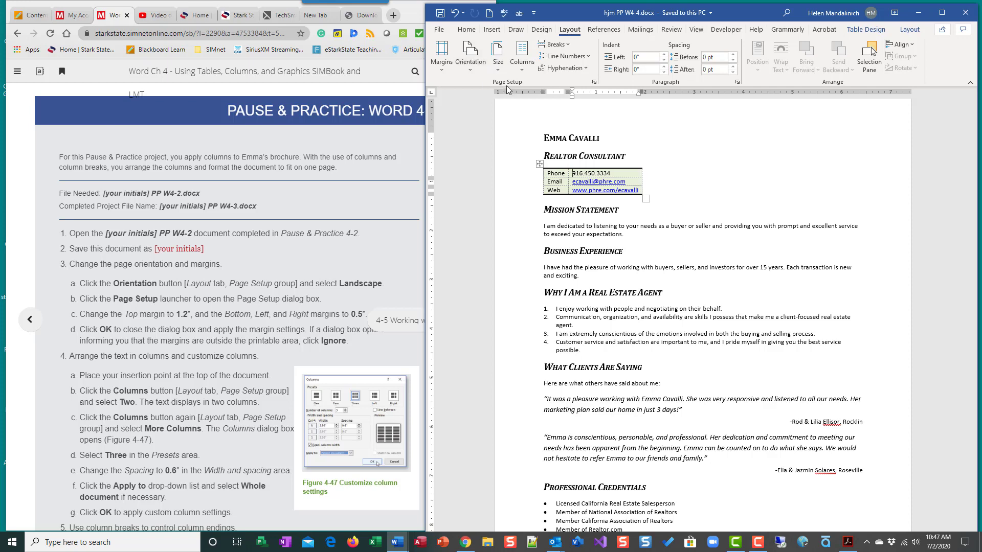
click(471, 67)
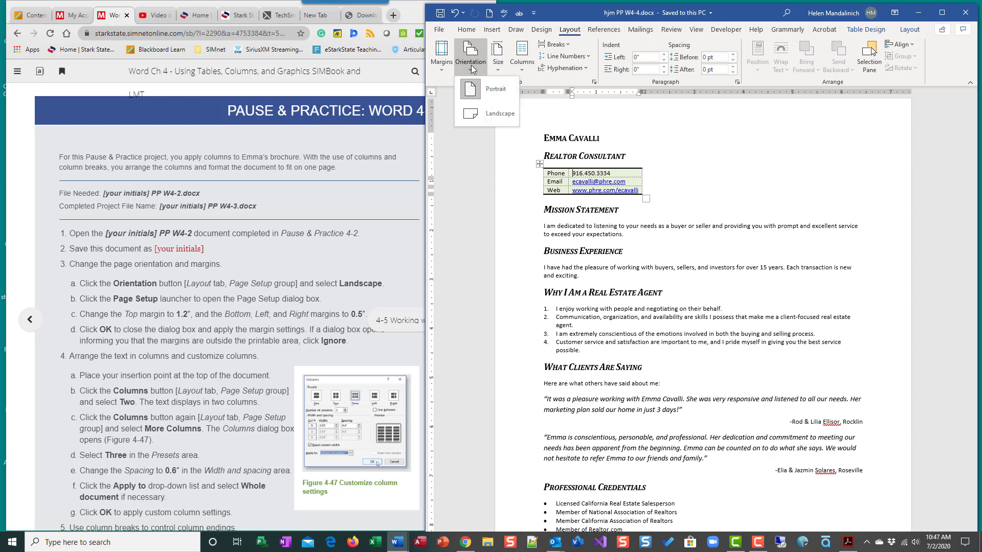
click(481, 115)
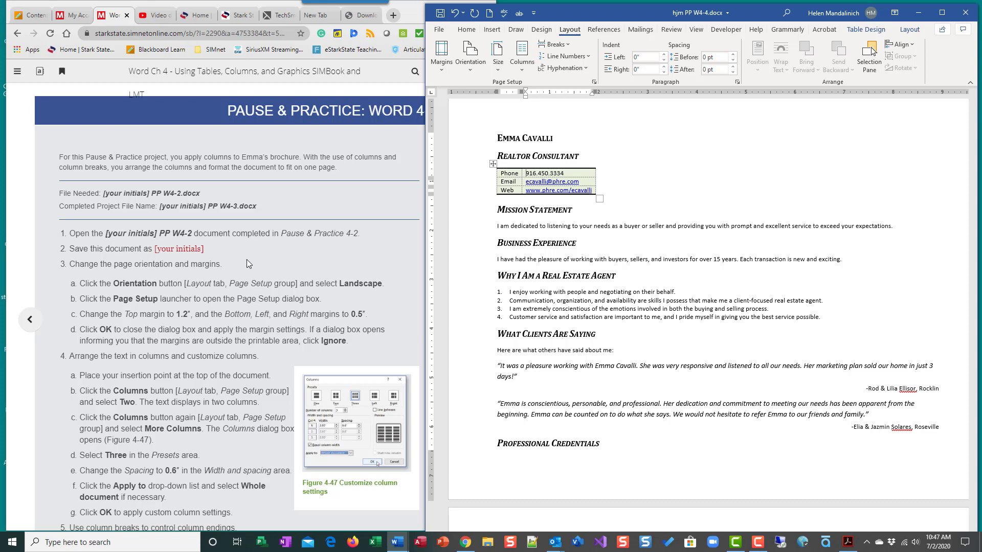
Set the top margin to 1.2" and the bottom, left and right margins to 0.5" in Page Setup
click(594, 83)
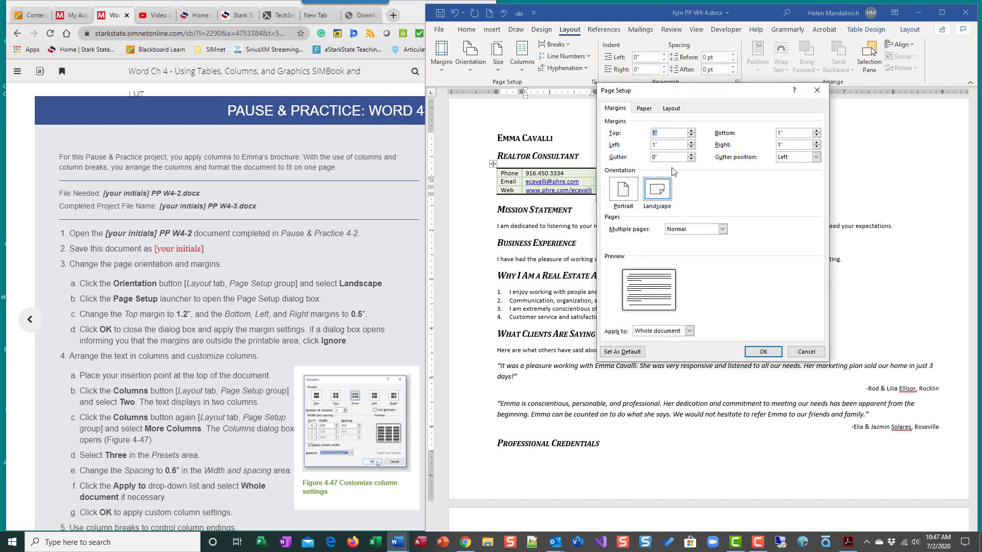
click(691, 131)
click(691, 131)
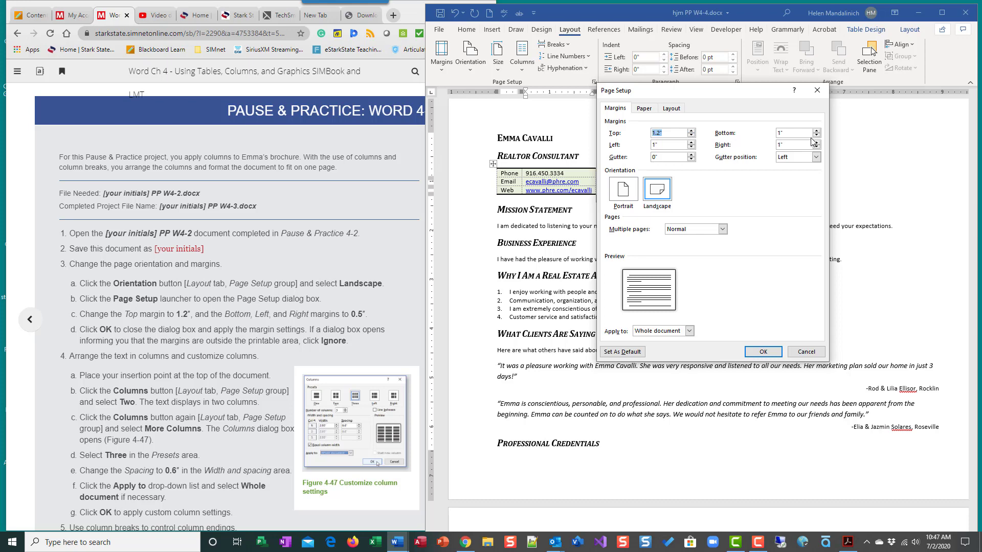
click(778, 132)
key(Tab)
click(817, 148)
scroll(145, 387, down, 2)
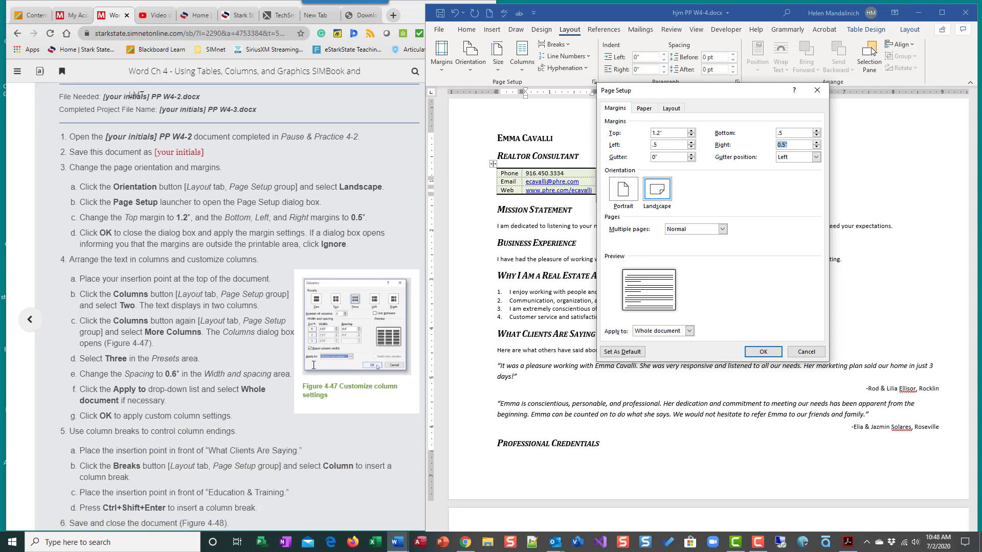
click(748, 353)
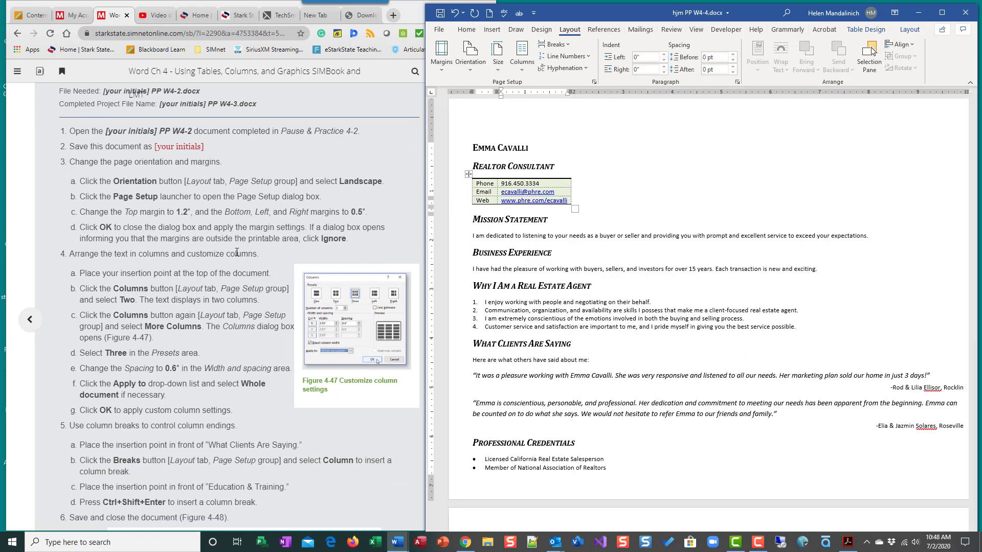
Place the insertion point at the top of the document and arrange the text in two columns
scroll(145, 311, down, 1)
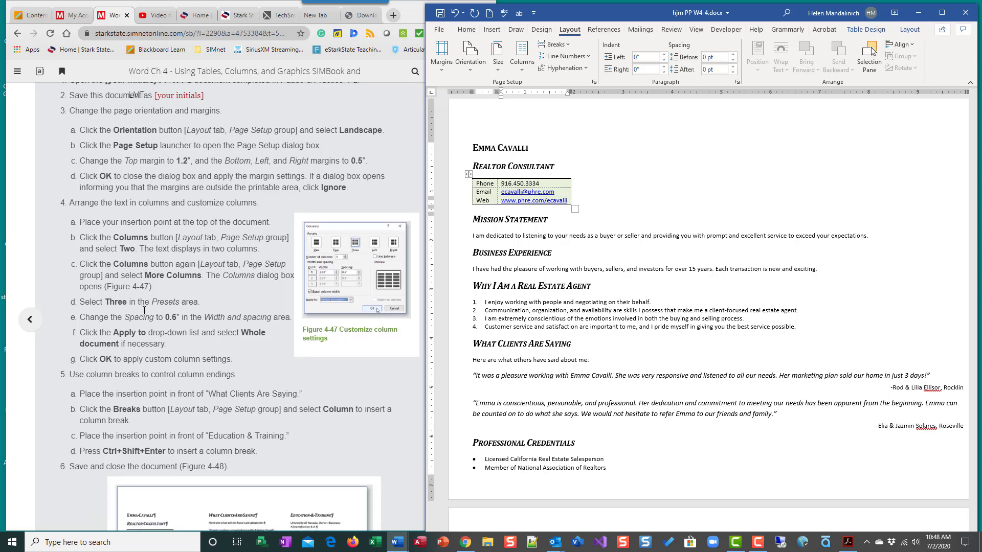
scroll(144, 310, down, 1)
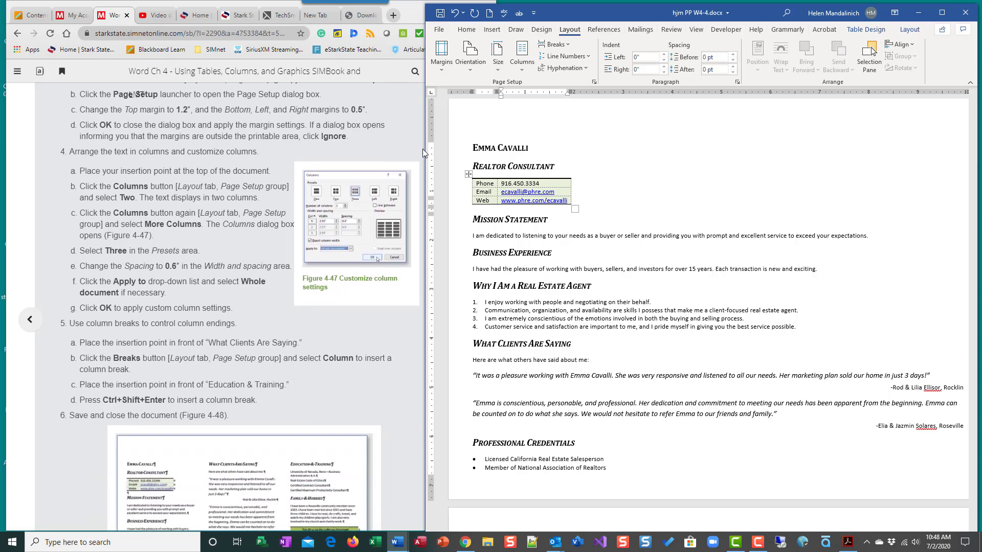
click(476, 148)
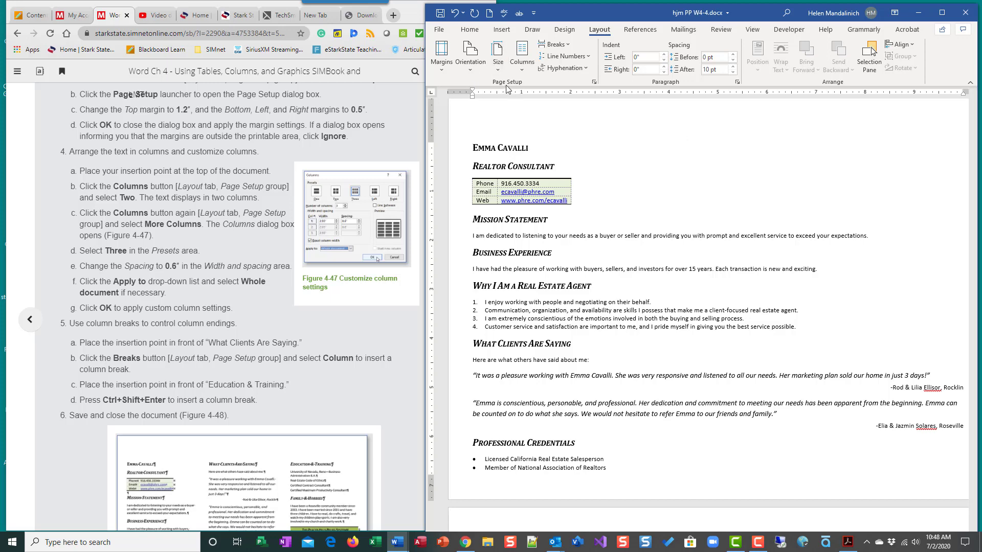
click(521, 70)
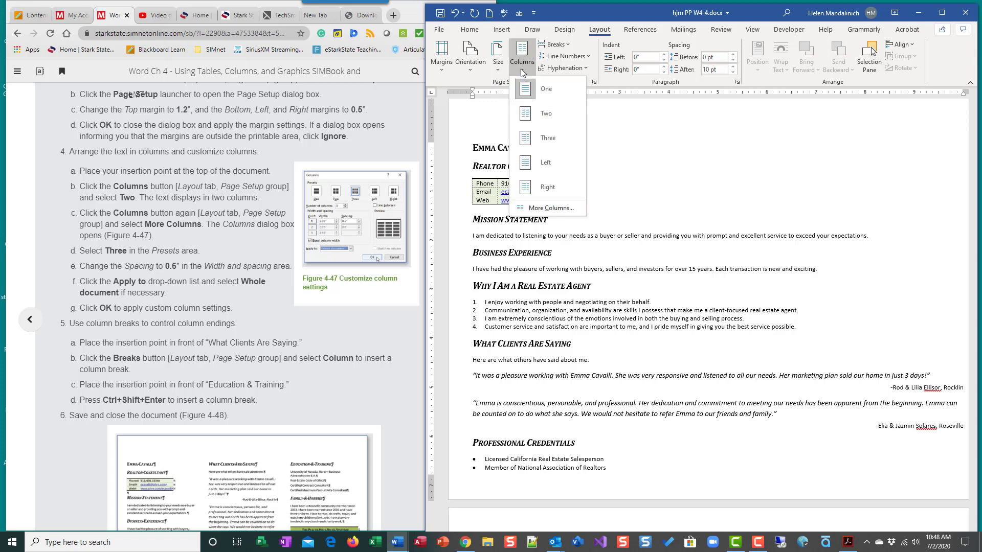
click(535, 115)
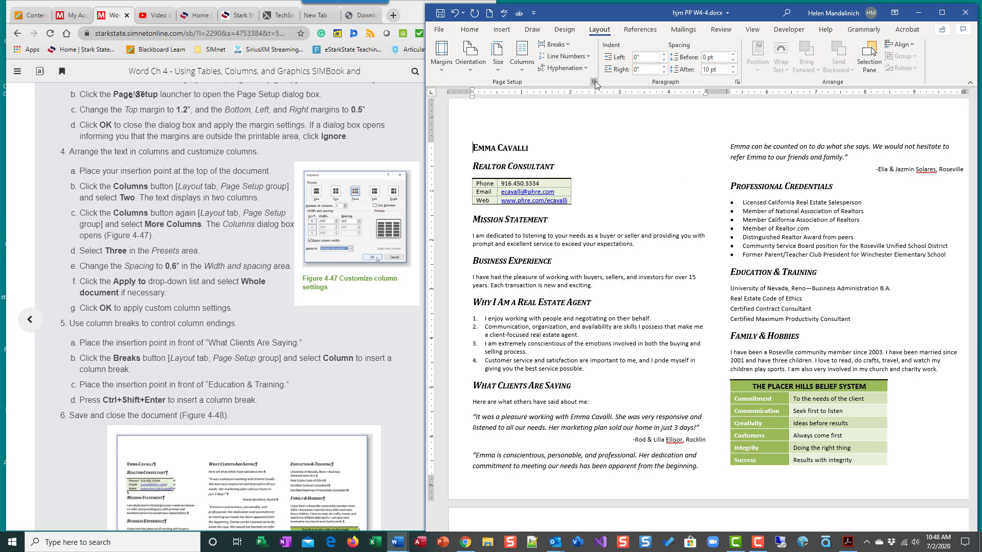
Change the layout to three equal columns with 0.6" spacing applied to the whole document
click(519, 72)
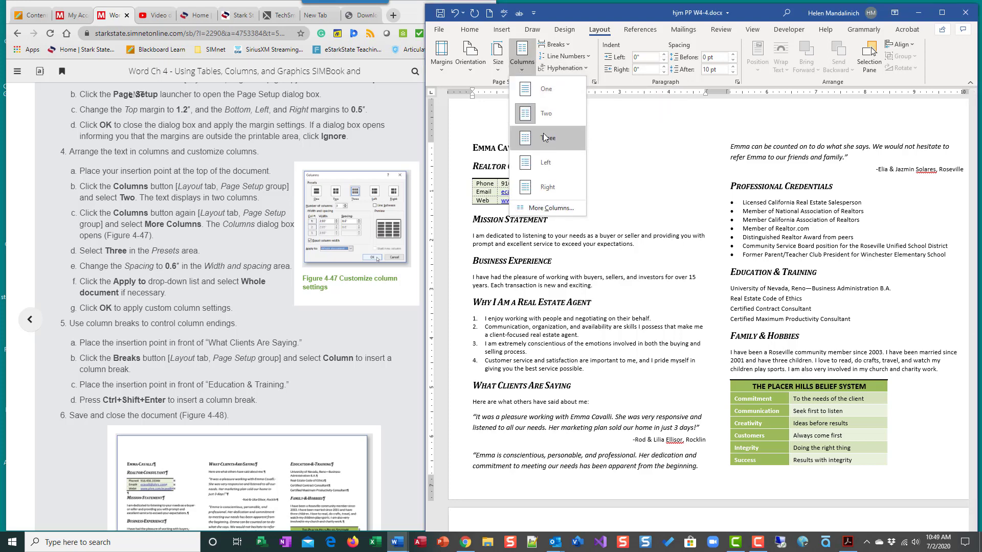
click(561, 211)
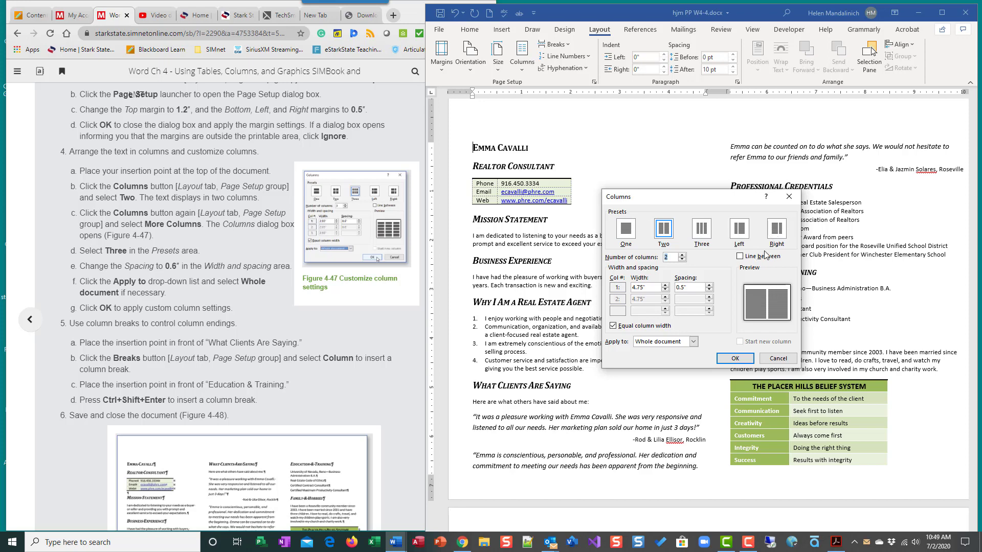
click(707, 235)
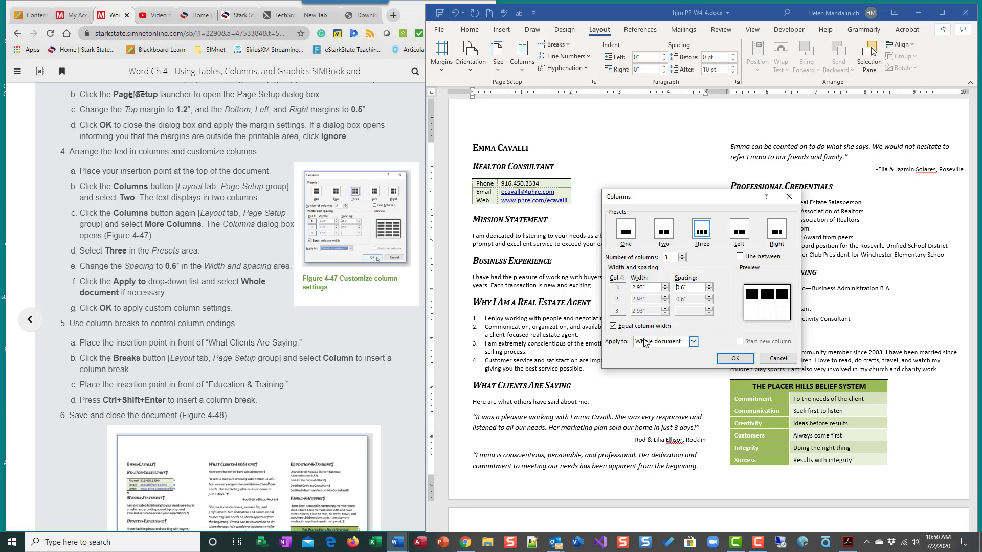
click(735, 358)
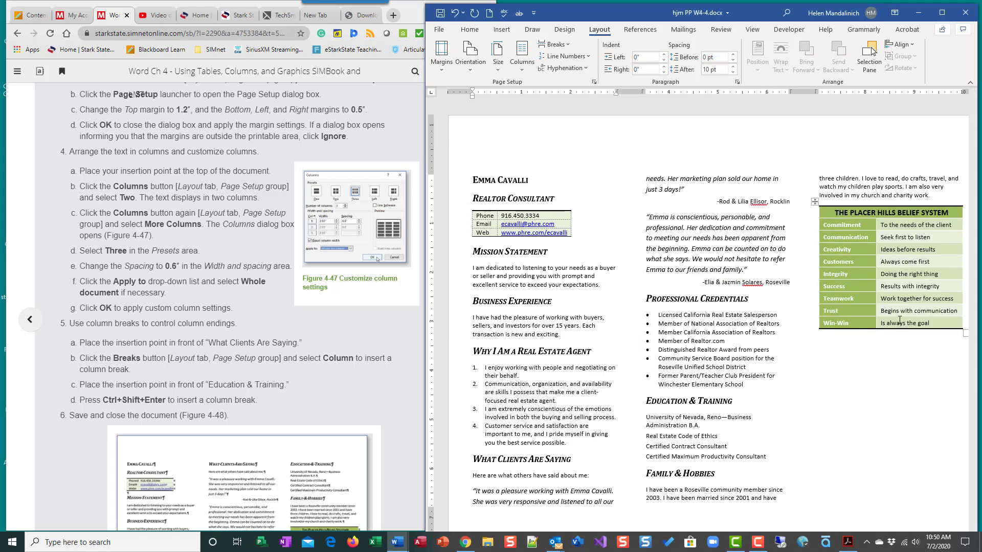
Insert a column break before the "What Clients Are Saying" heading
scroll(288, 358, down, 4)
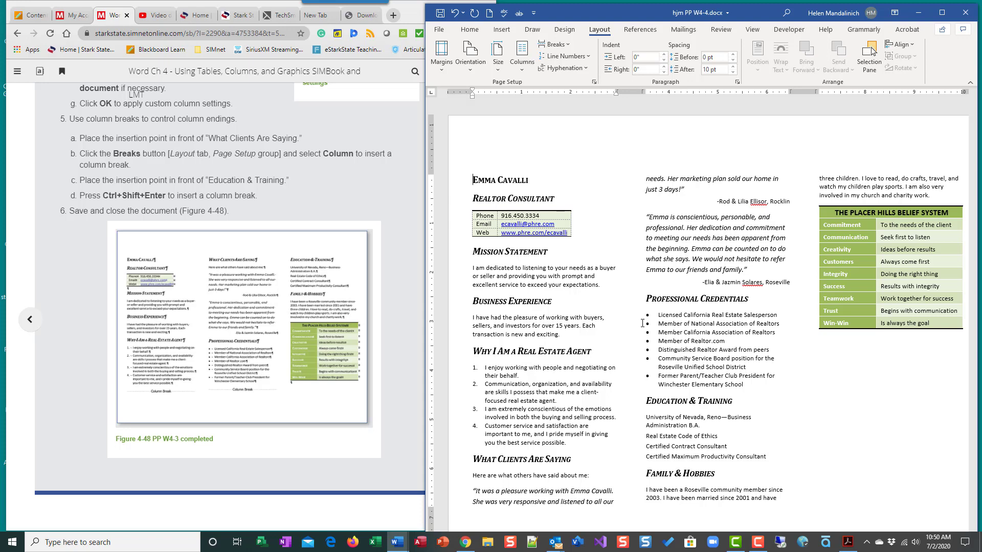
click(474, 457)
click(569, 44)
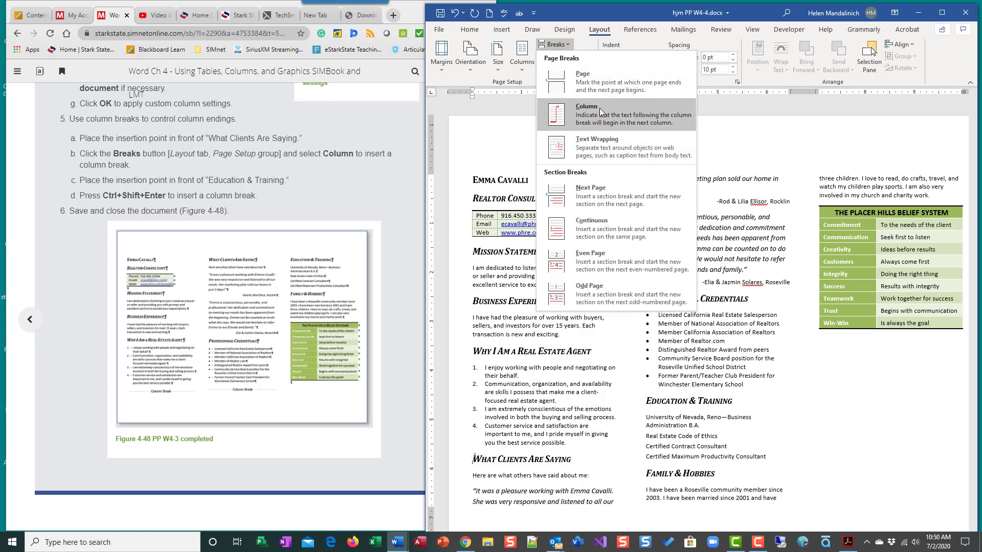
click(583, 111)
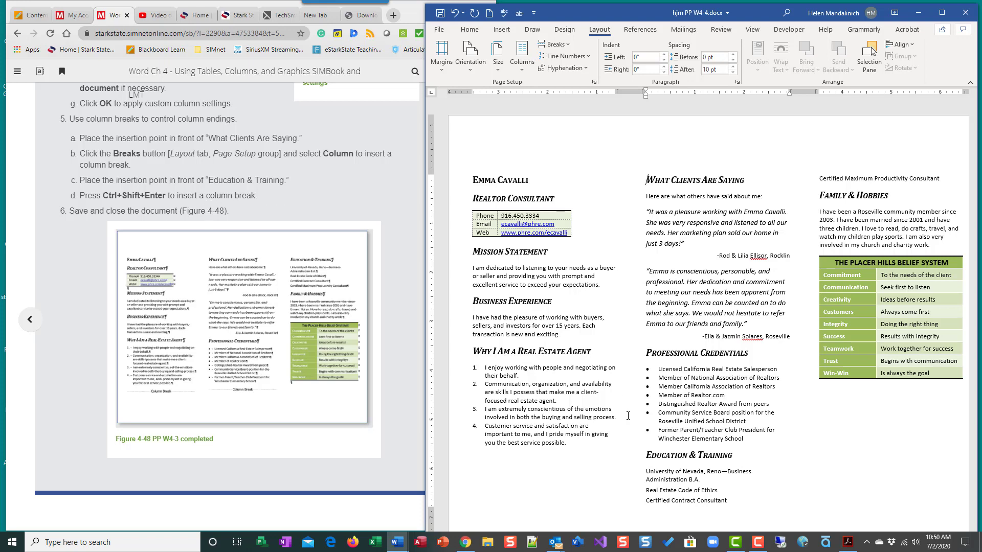
Insert a column break before the "Education & Training" heading and maximize the document window
click(646, 454)
key(ctrl+shift+Return)
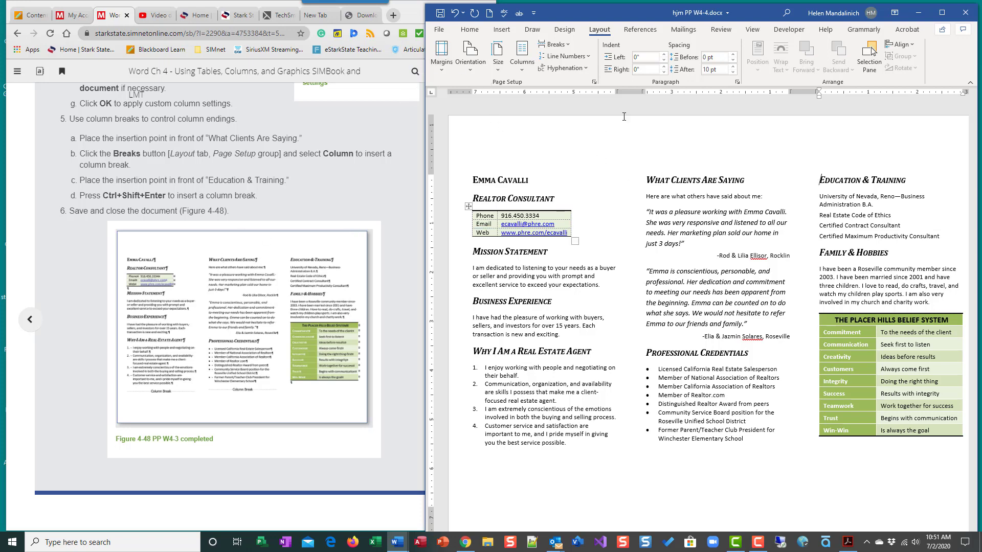
click(941, 12)
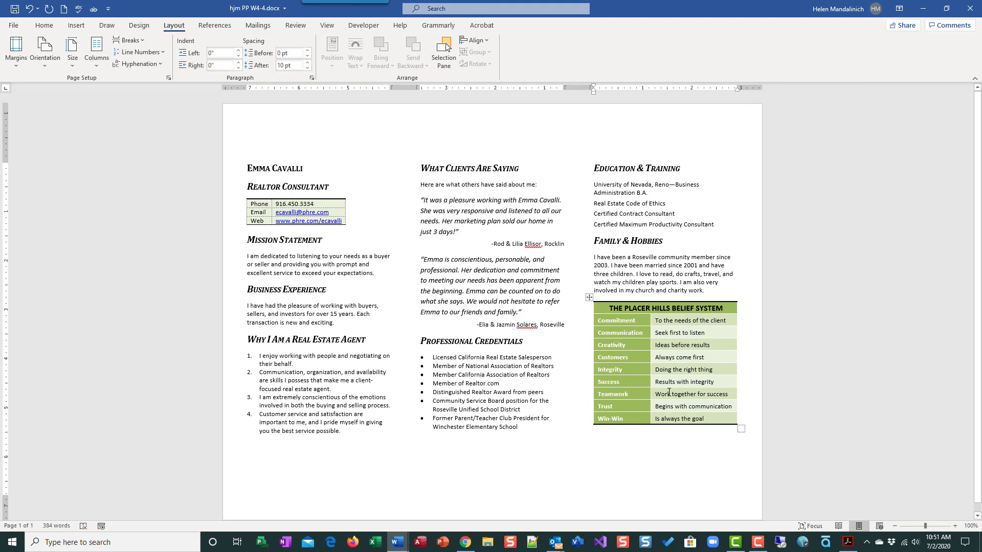